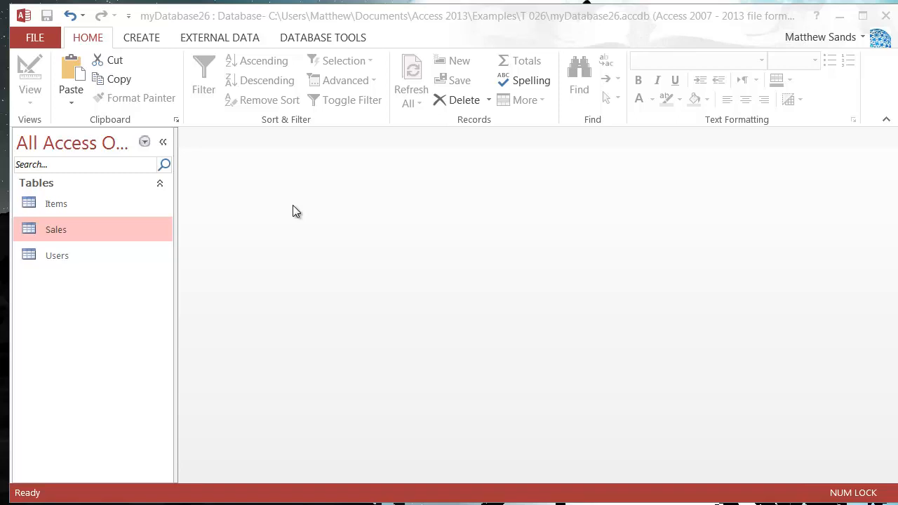
pyautogui.click(142, 289)
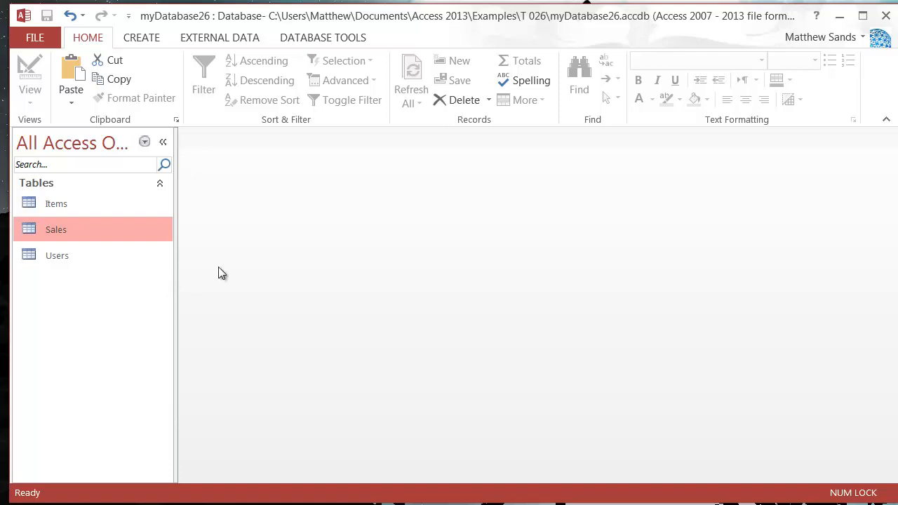
pyautogui.click(69, 214)
pyautogui.click(69, 228)
pyautogui.click(70, 254)
pyautogui.click(70, 232)
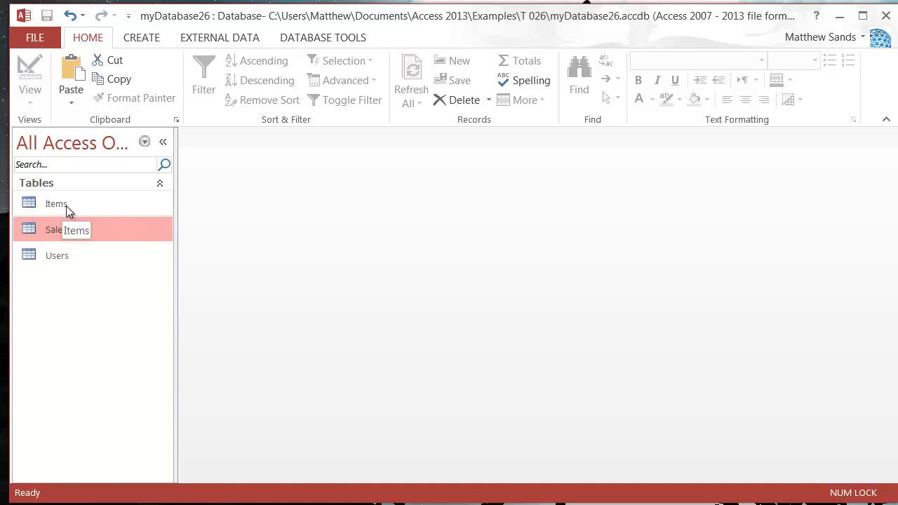
pyautogui.click(74, 205)
pyautogui.click(71, 226)
pyautogui.click(76, 207)
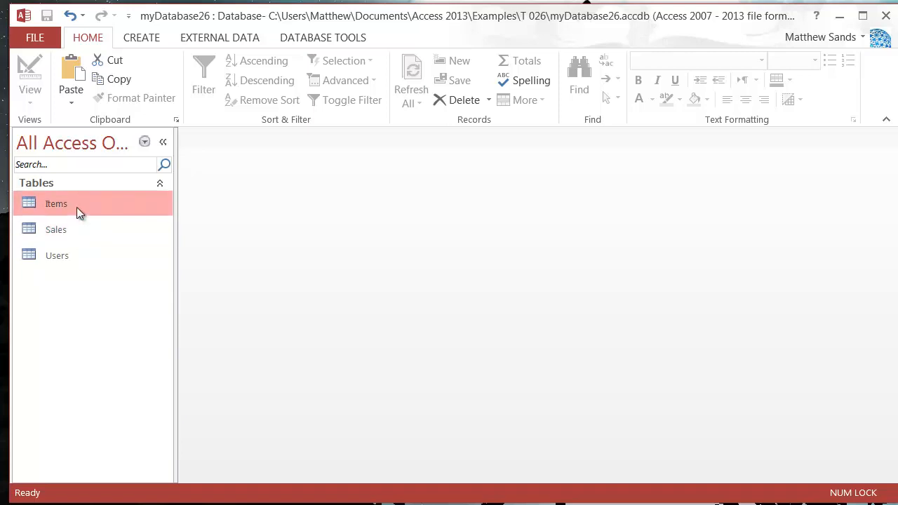
pyautogui.click(79, 231)
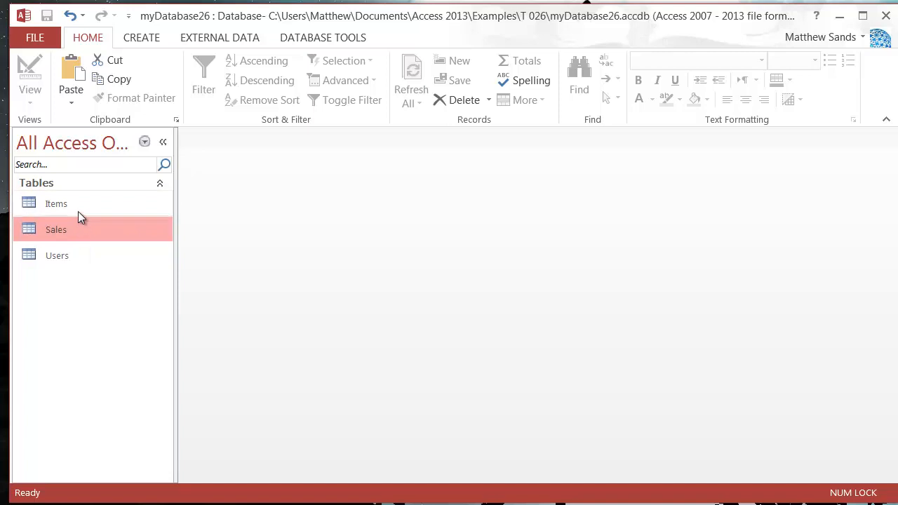
# - Create a basic form from the Sales table
pyautogui.click(78, 211)
pyautogui.click(55, 231)
pyautogui.click(145, 38)
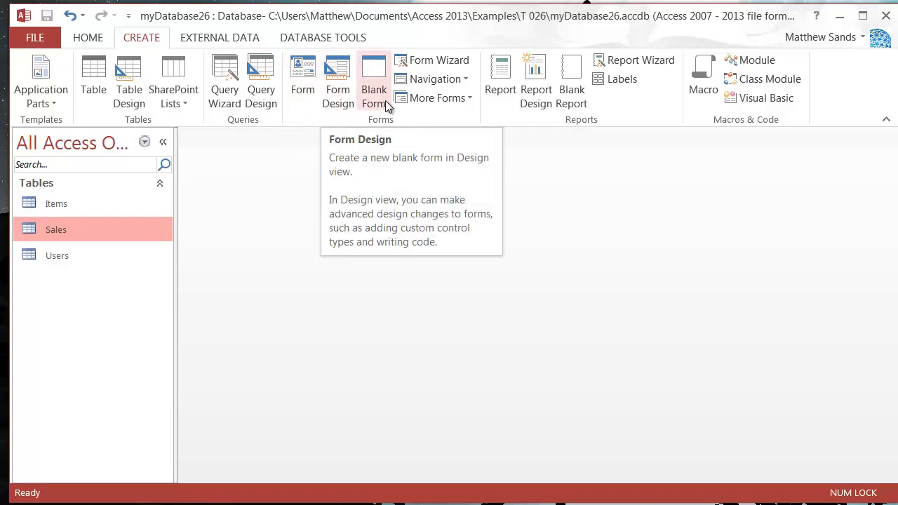
pyautogui.click(460, 98)
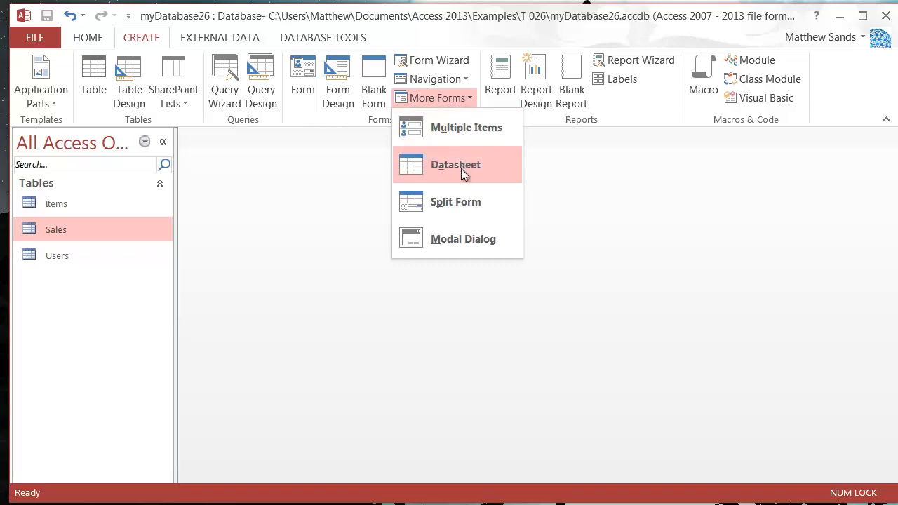
pyautogui.click(308, 124)
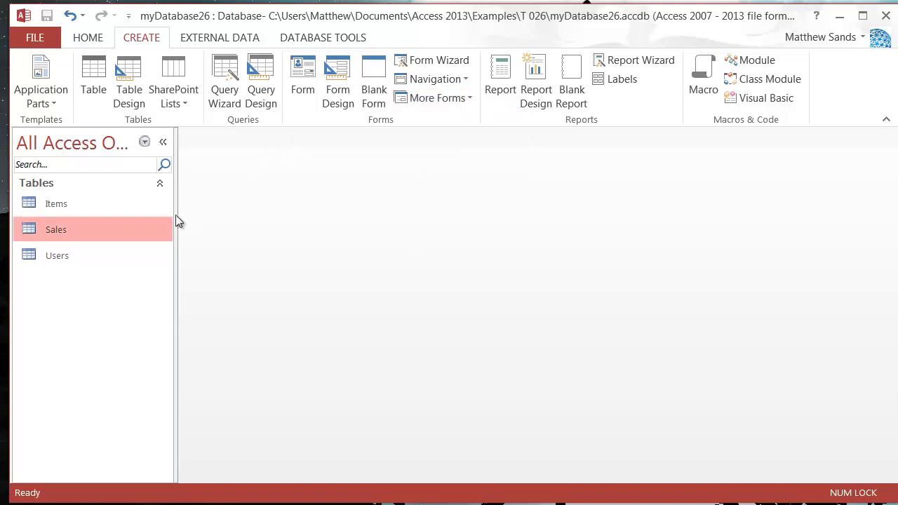
pyautogui.click(301, 74)
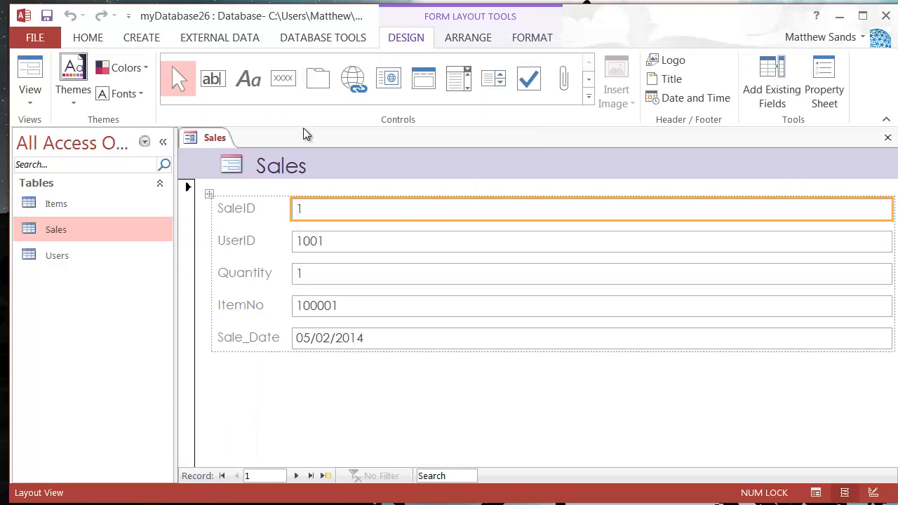
# - Inspect the UserID, Quantity, ItemNo and Sale_Date fields of the new form and its available views
pyautogui.click(363, 247)
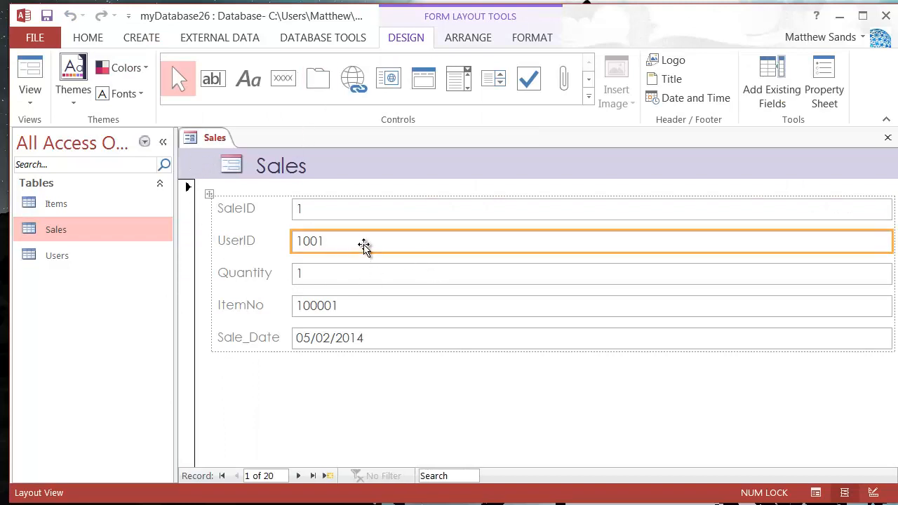
pyautogui.click(362, 274)
pyautogui.click(347, 307)
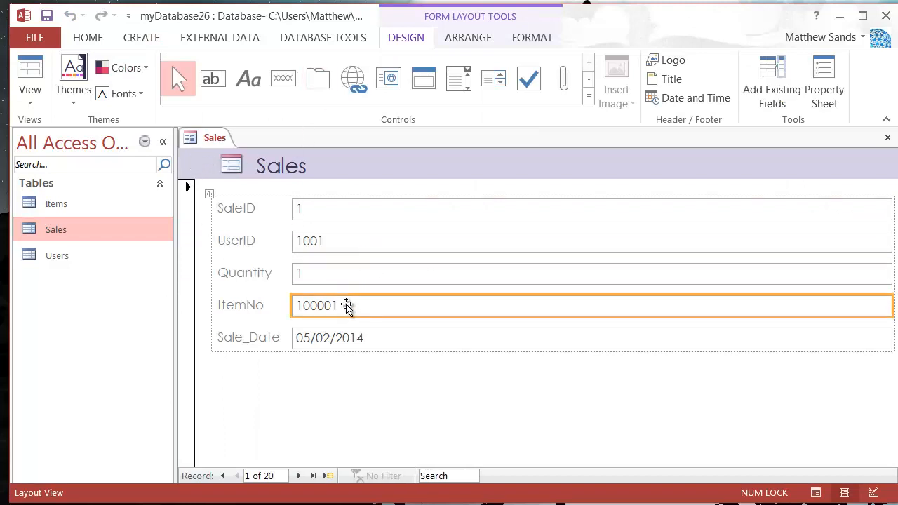
pyautogui.click(384, 344)
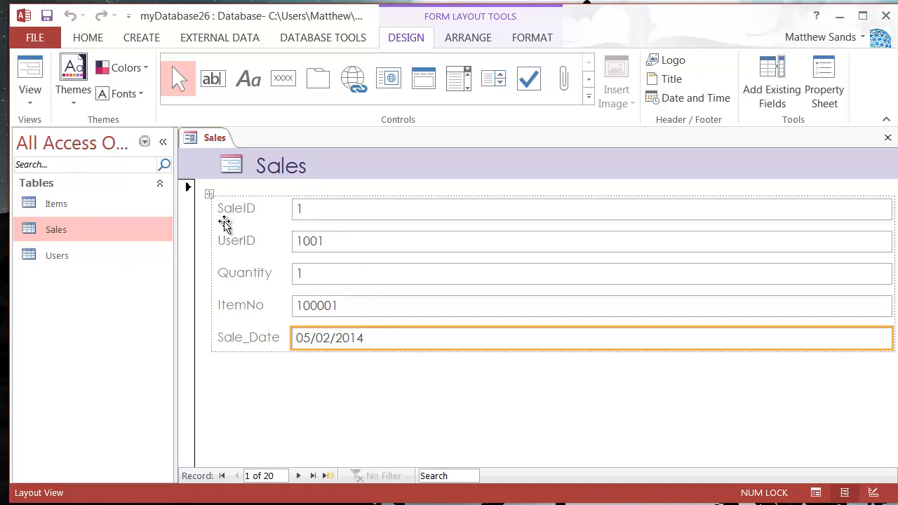
pyautogui.click(31, 97)
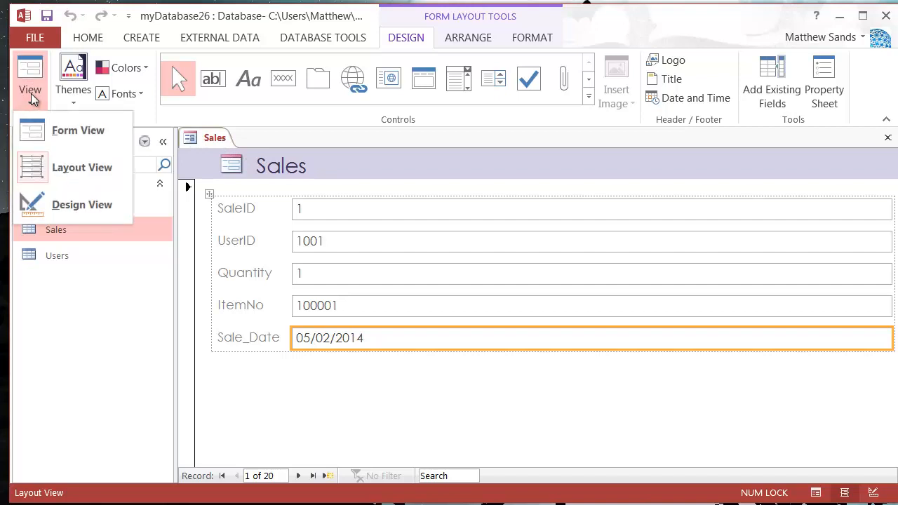
pyautogui.click(433, 373)
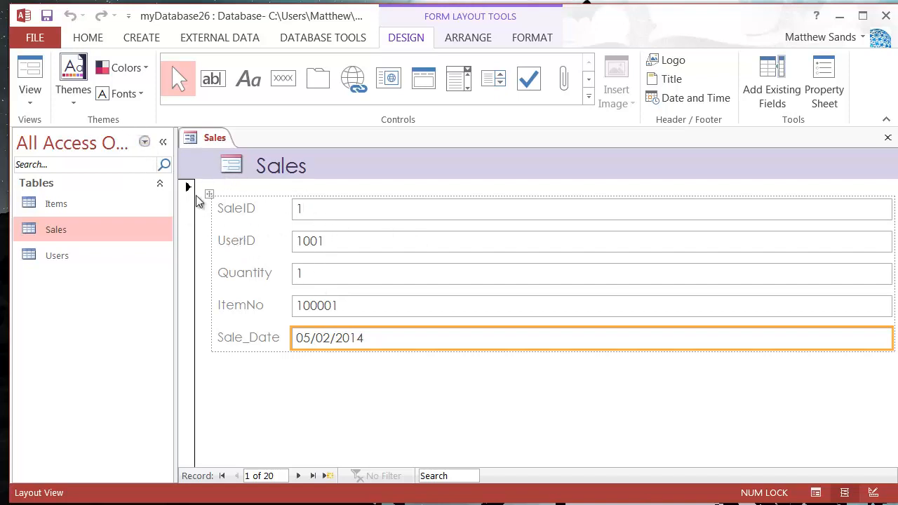
# - Open the Sales table as a datasheet to compare its columns with the form, and close it again
pyautogui.rightClick(90, 231)
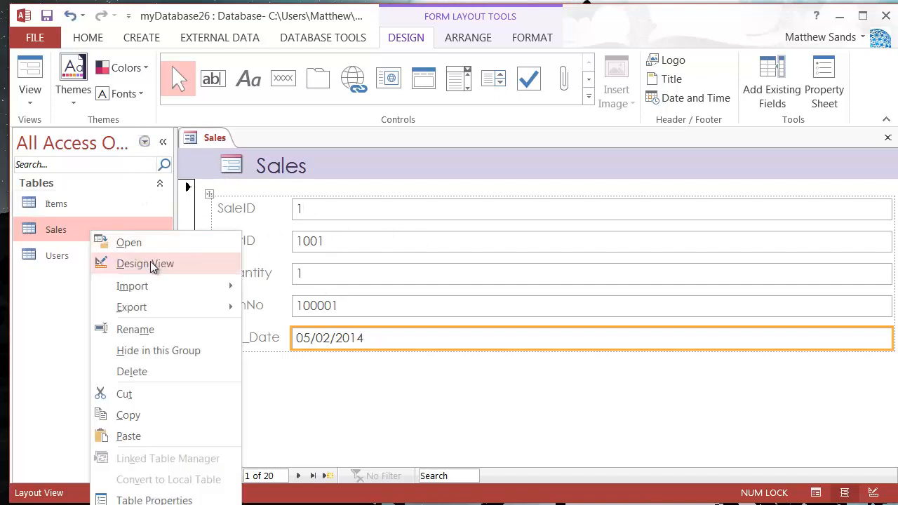
pyautogui.click(149, 242)
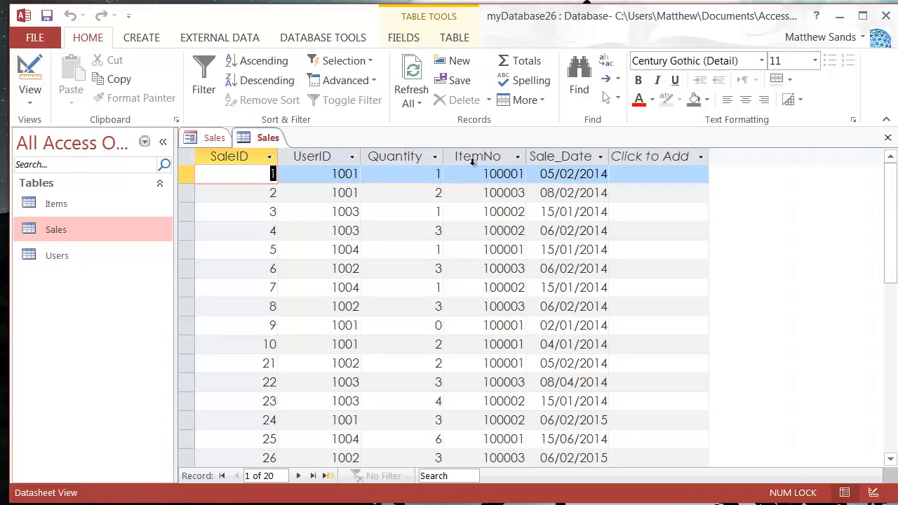
pyautogui.rightClick(254, 139)
pyautogui.click(280, 166)
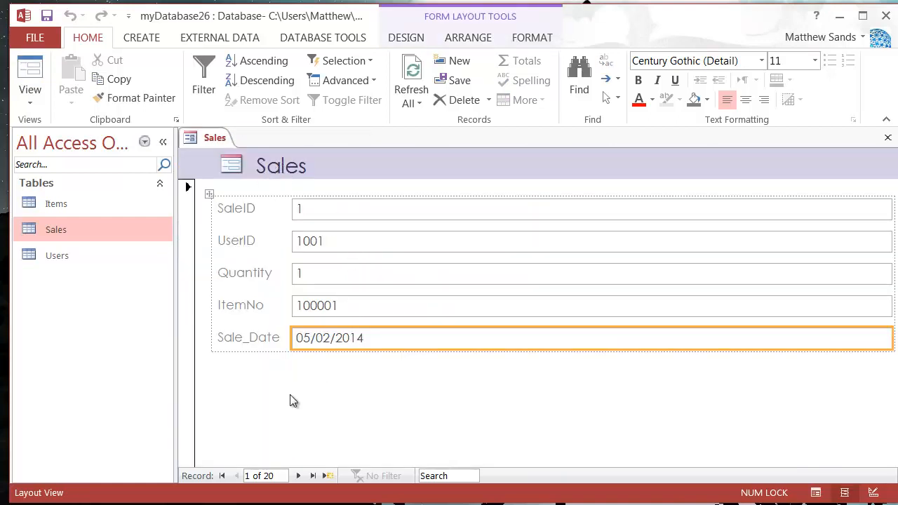
# - Browse the Sales records forward and backward in the form, jump to the last record and return to the first
pyautogui.click(298, 475)
pyautogui.doubleClick(298, 476)
pyautogui.click(298, 476)
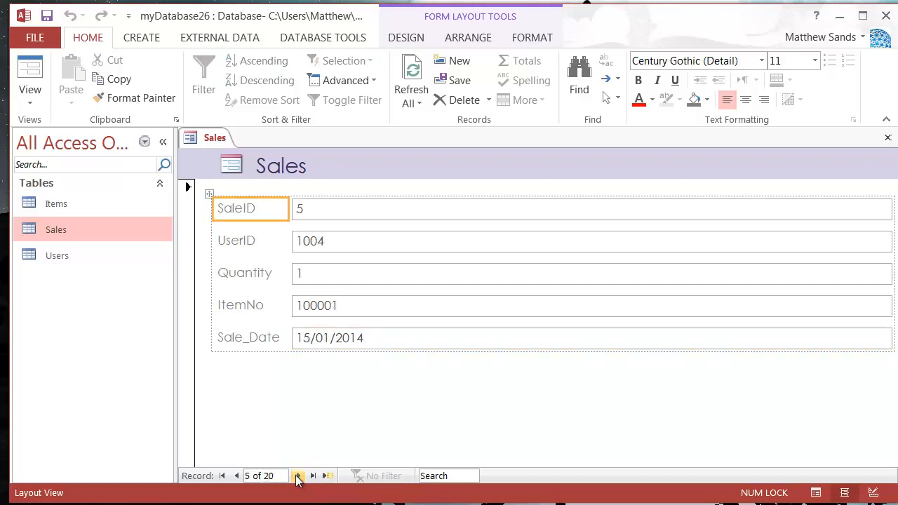
pyautogui.click(298, 476)
pyautogui.click(298, 475)
pyautogui.click(298, 475)
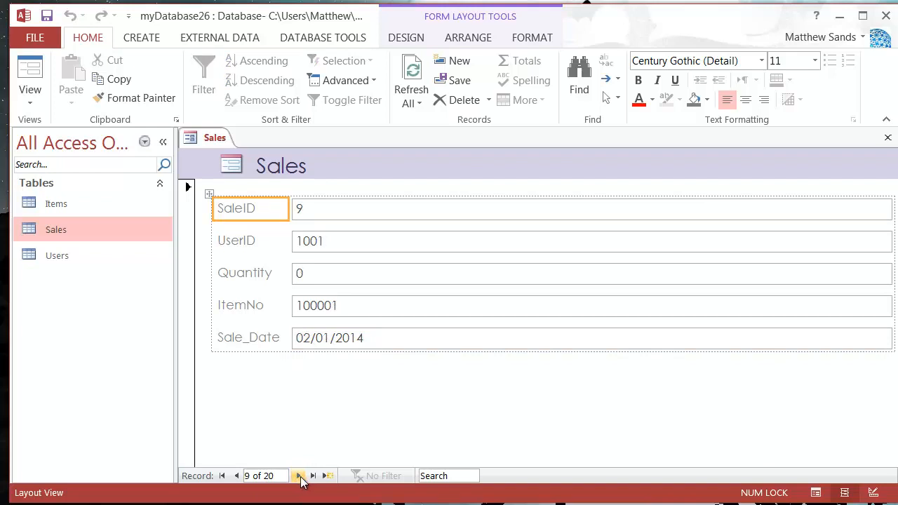
pyautogui.click(237, 475)
pyautogui.click(298, 476)
pyautogui.click(237, 475)
pyautogui.click(313, 475)
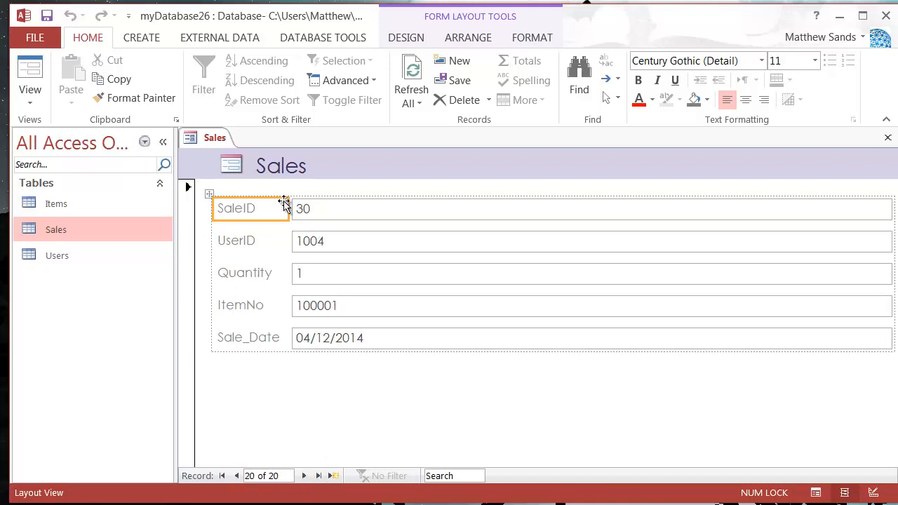
pyautogui.click(322, 210)
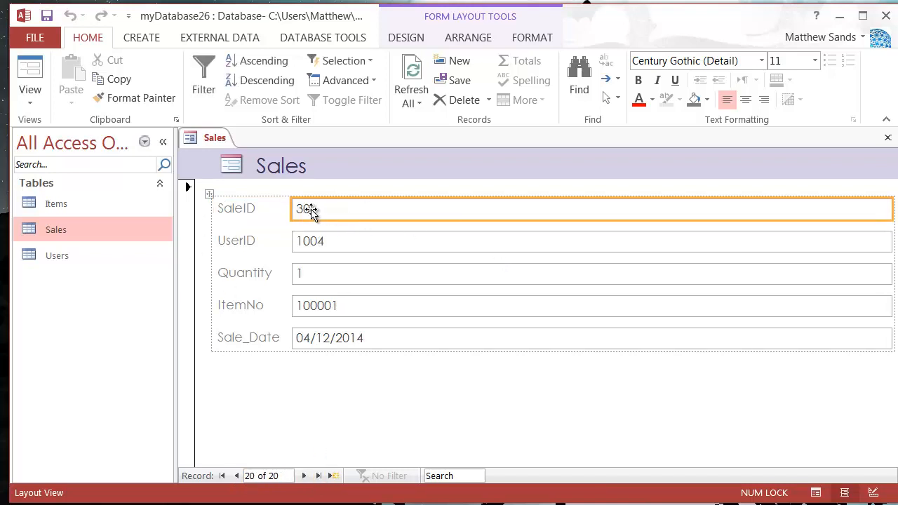
pyautogui.click(222, 475)
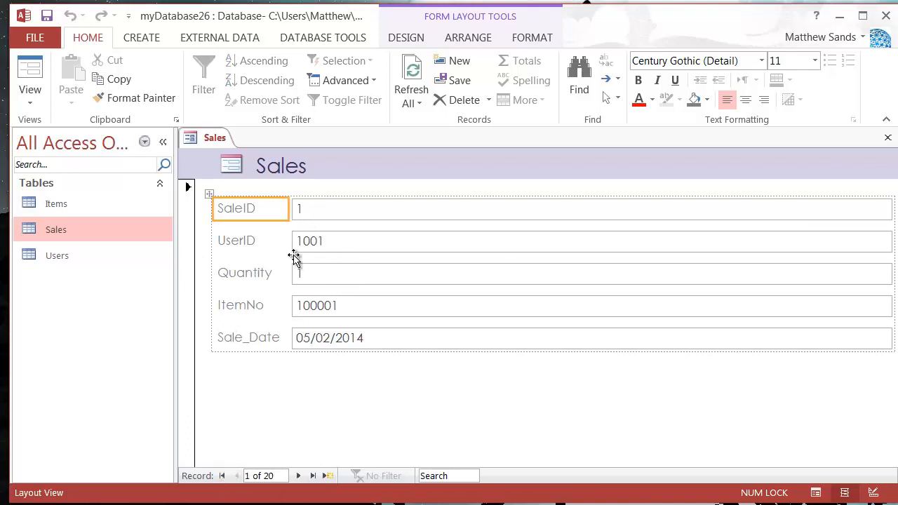
# - Switch the Sales form from Layout View to Form View and place the cursor in the SaleID field
pyautogui.click(345, 243)
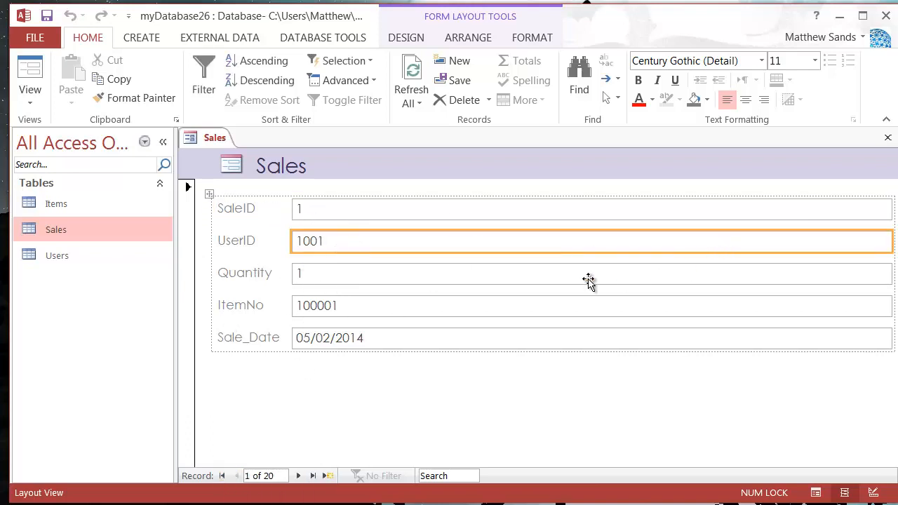
pyautogui.click(344, 279)
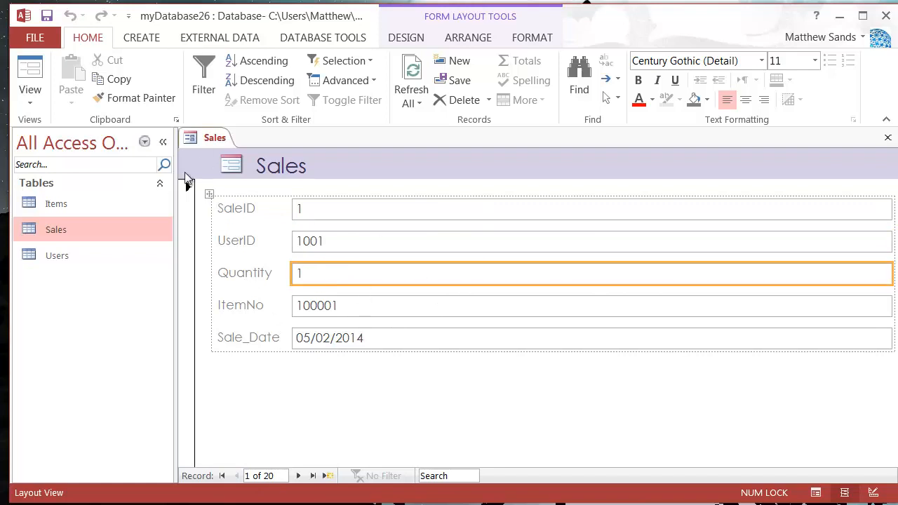
pyautogui.click(31, 93)
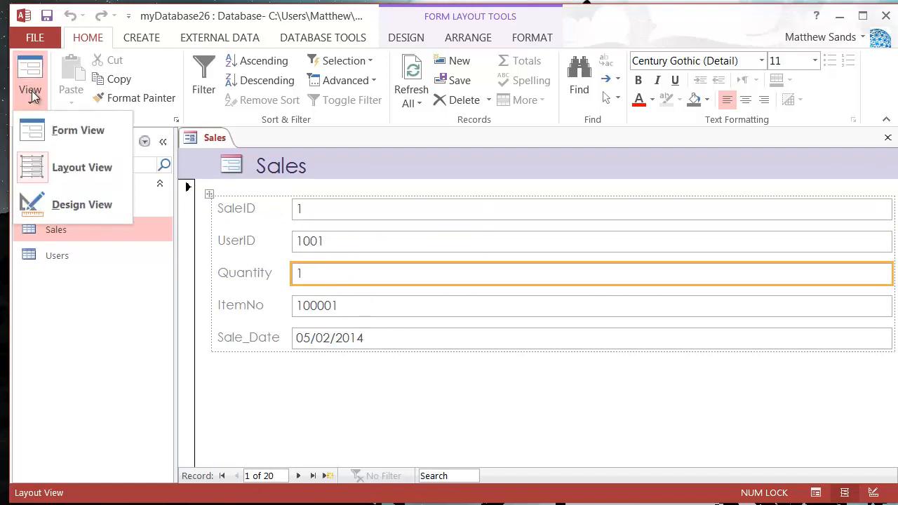
pyautogui.click(69, 130)
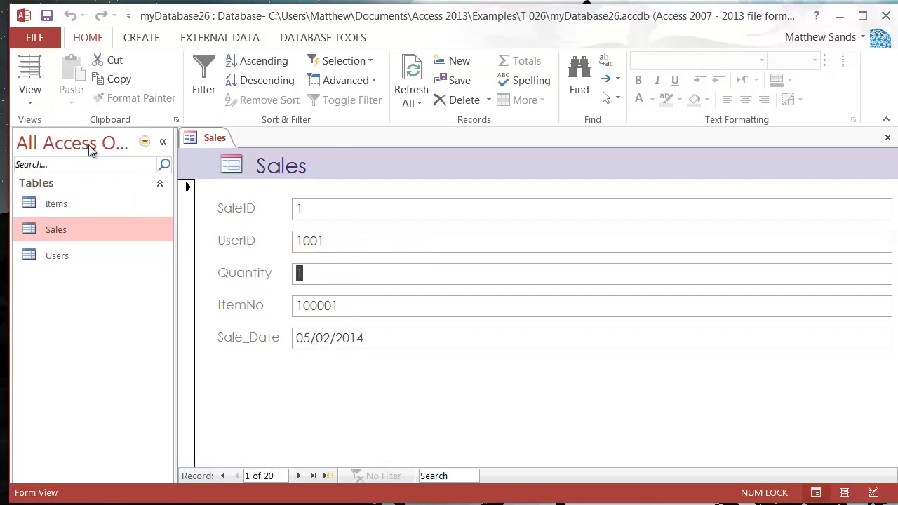
pyautogui.click(346, 240)
pyautogui.click(337, 204)
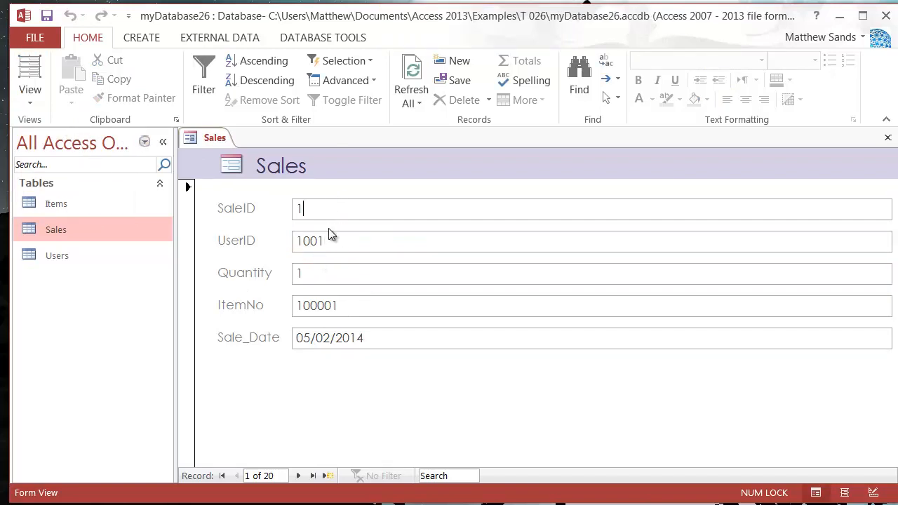
# - View the blank new record, return to the first record and select its ItemNo value
pyautogui.click(327, 477)
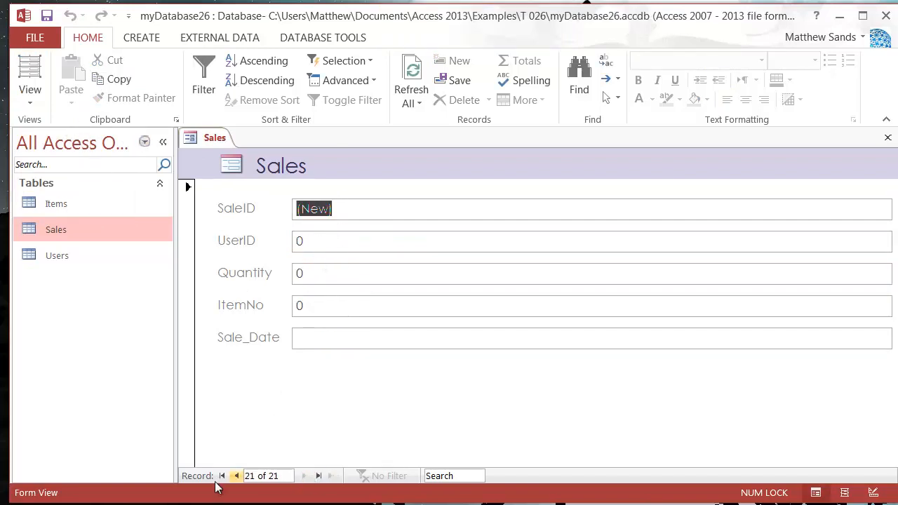
pyautogui.click(224, 477)
pyautogui.click(340, 242)
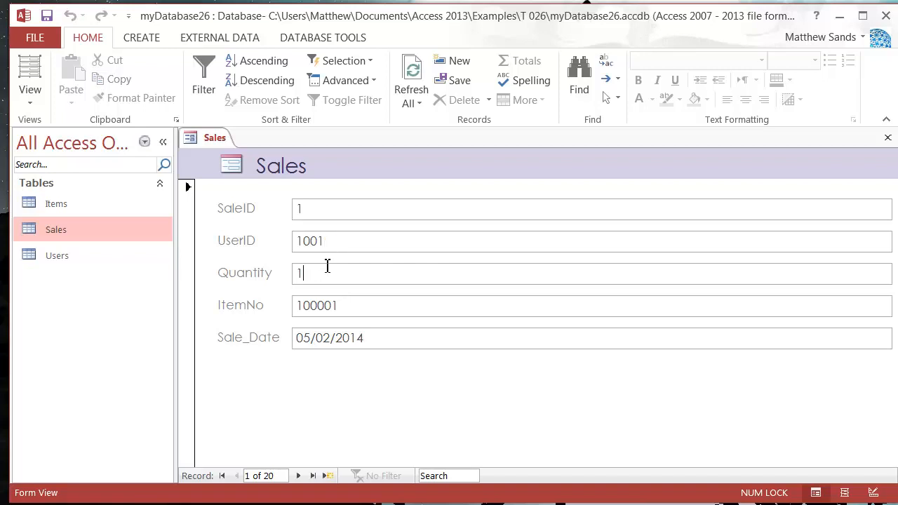
pyautogui.moveTo(371, 316); pyautogui.dragTo(287, 315)
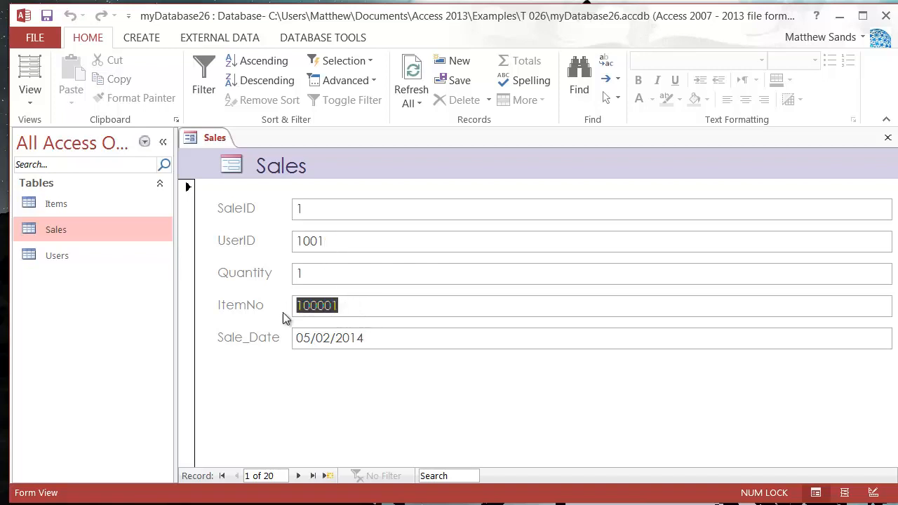
# - View the calendar picker of the Sale_Date field and close it without choosing a date
pyautogui.moveTo(403, 341); pyautogui.dragTo(294, 340)
pyautogui.click(403, 348)
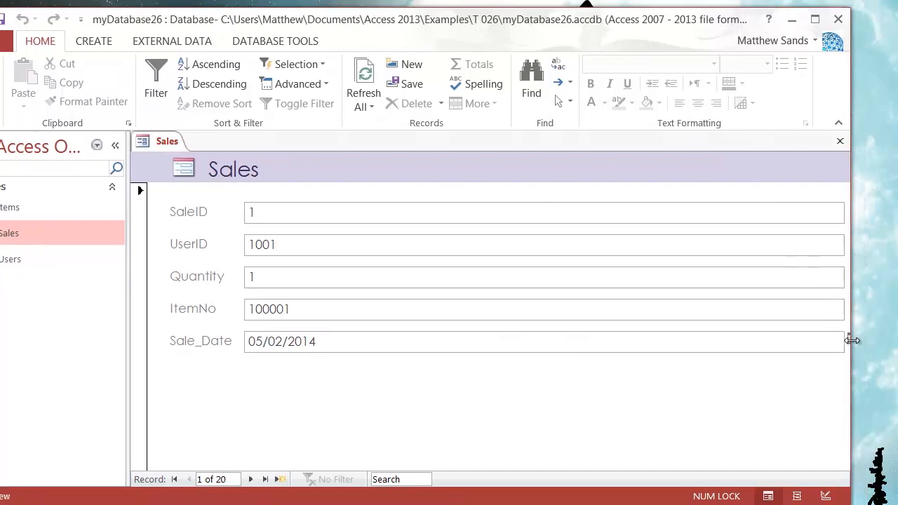
pyautogui.click(848, 340)
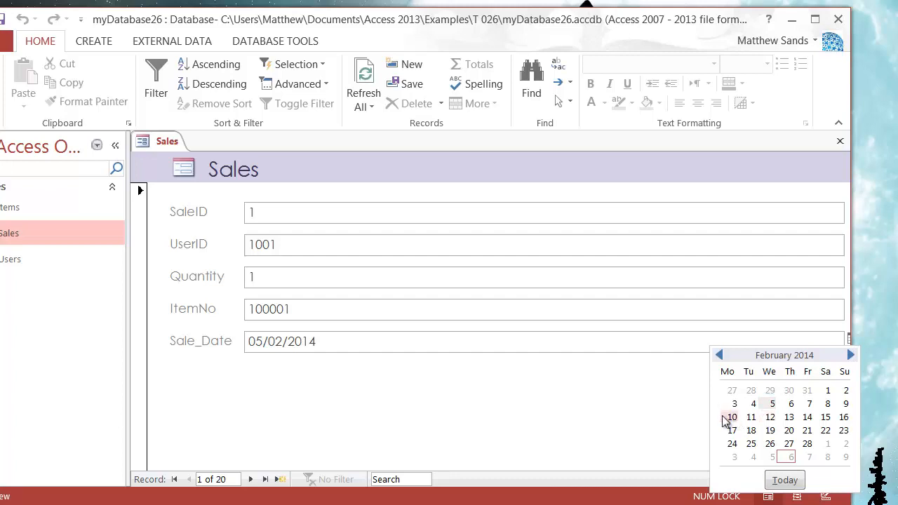
pyautogui.click(468, 347)
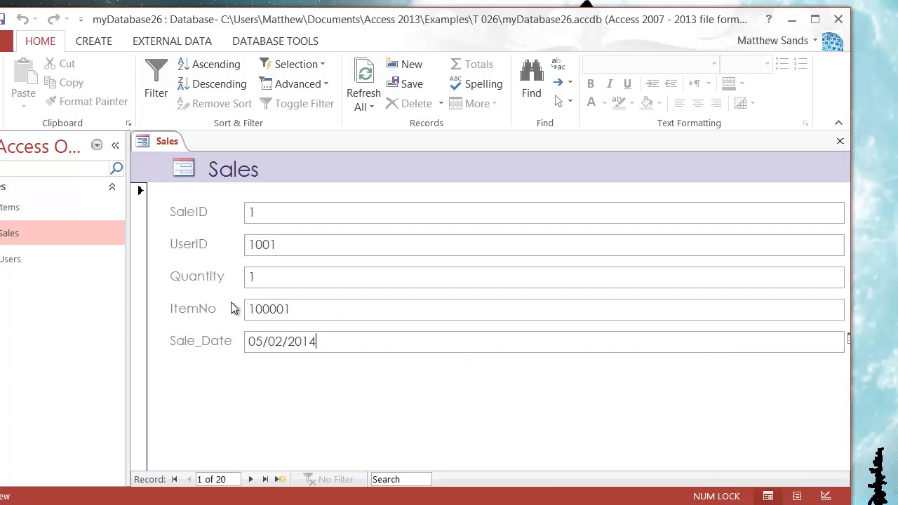
pyautogui.click(298, 276)
pyautogui.click(303, 246)
pyautogui.click(307, 208)
pyautogui.moveTo(313, 19); pyautogui.dragTo(354, 13)
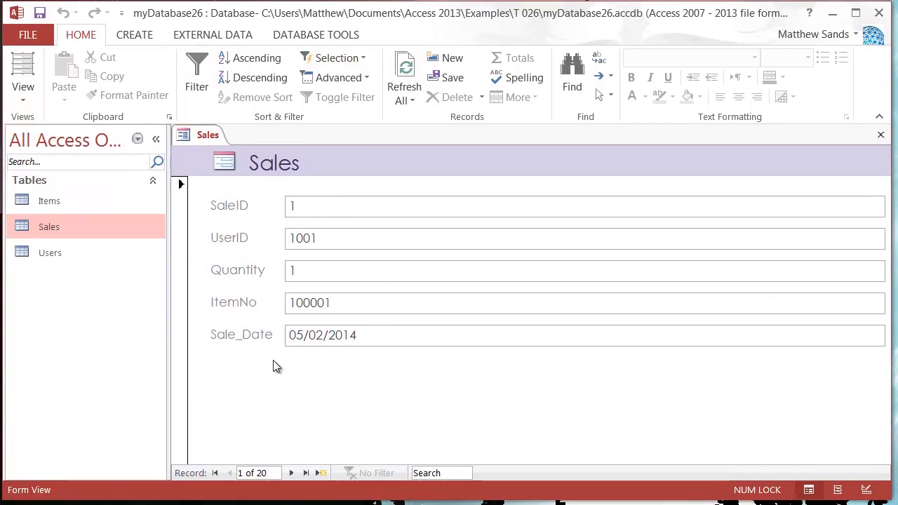
# - Add a new sale record with the customer's UserID, Quantity 2, ItemNo 10003 and Sale_Date 06/03/2014, and advance to a blank record
pyautogui.click(320, 474)
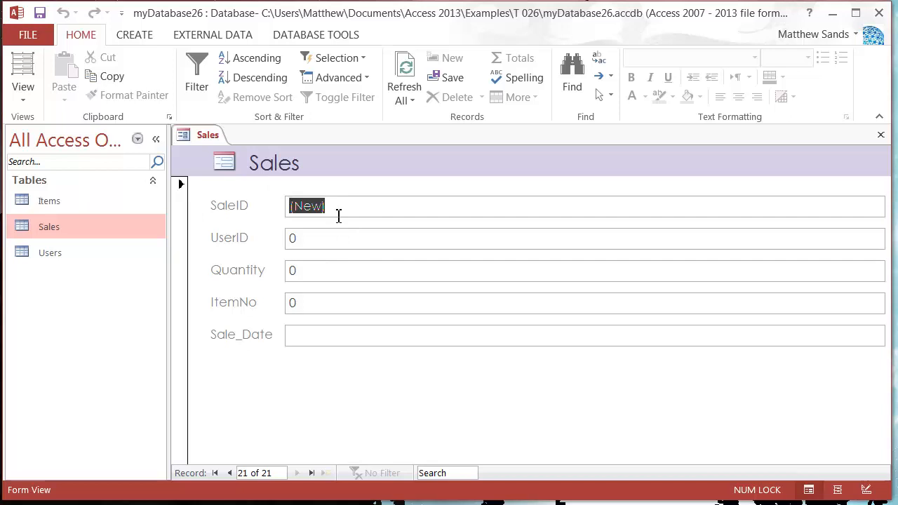
pyautogui.moveTo(338, 233); pyautogui.dragTo(278, 238)
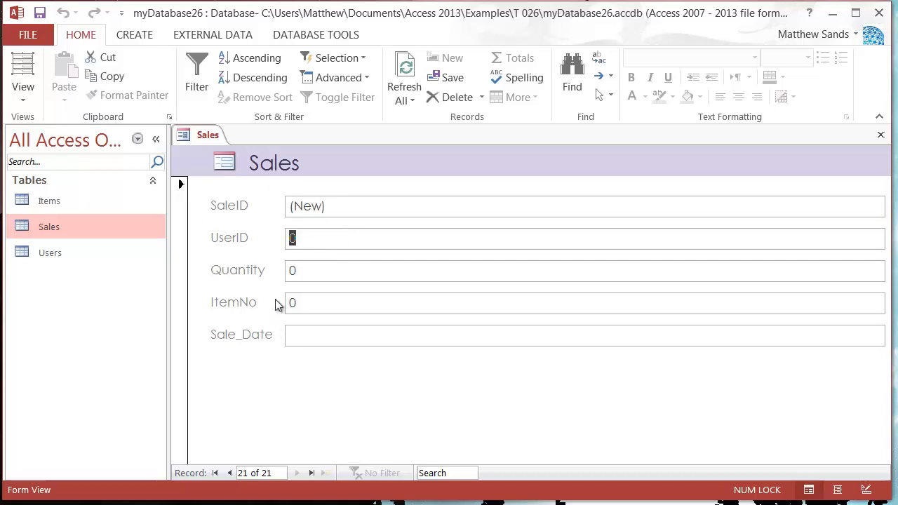
pyautogui.write('100')
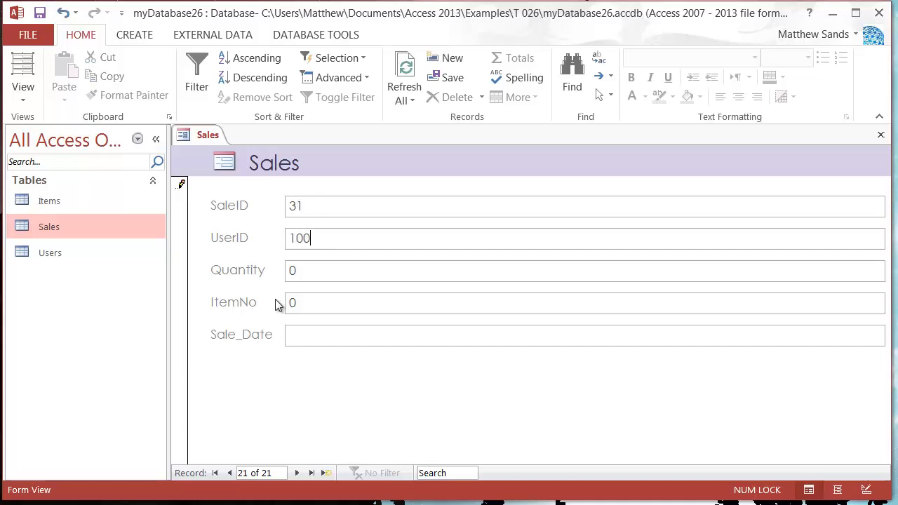
pyautogui.write('2')
pyautogui.press('Tab')
pyautogui.write('1000')
pyautogui.click(317, 339)
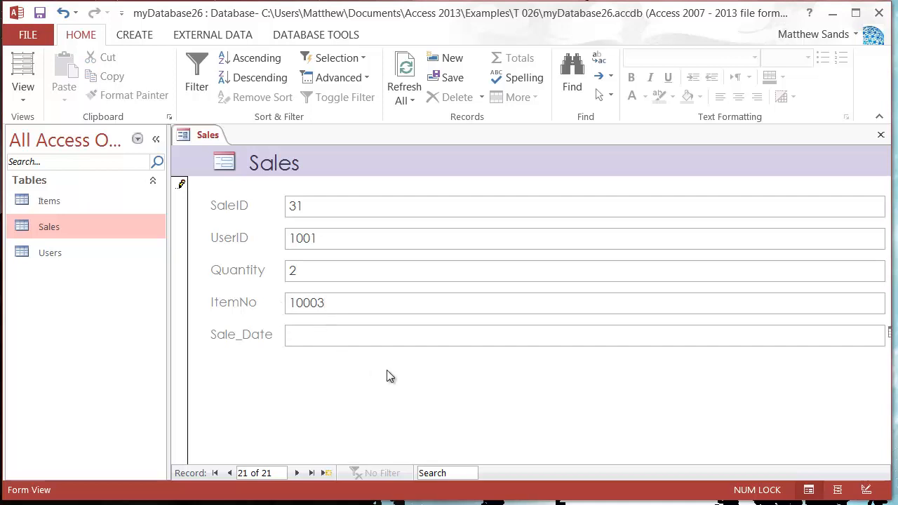
pyautogui.hotkey('ctrl', ';')
pyautogui.click(327, 473)
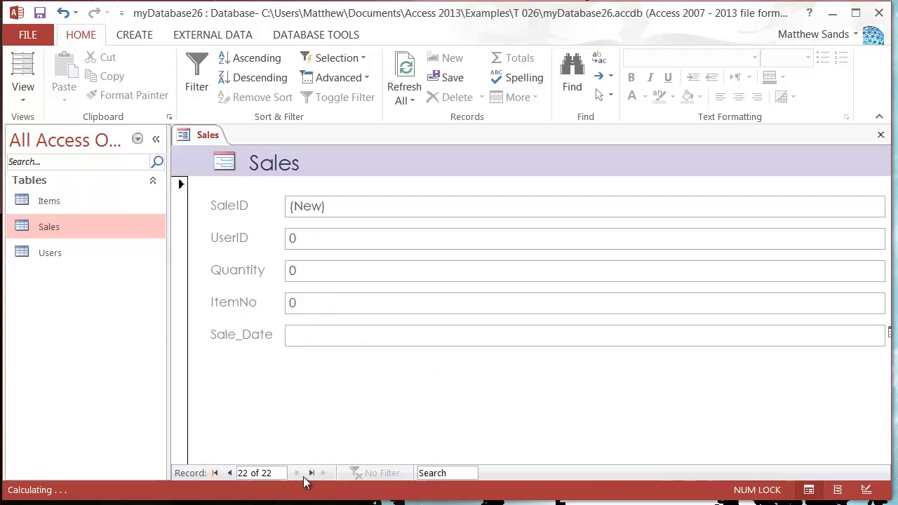
# - Return to the newly entered sale record, view the blank record after it and go back again
pyautogui.click(230, 472)
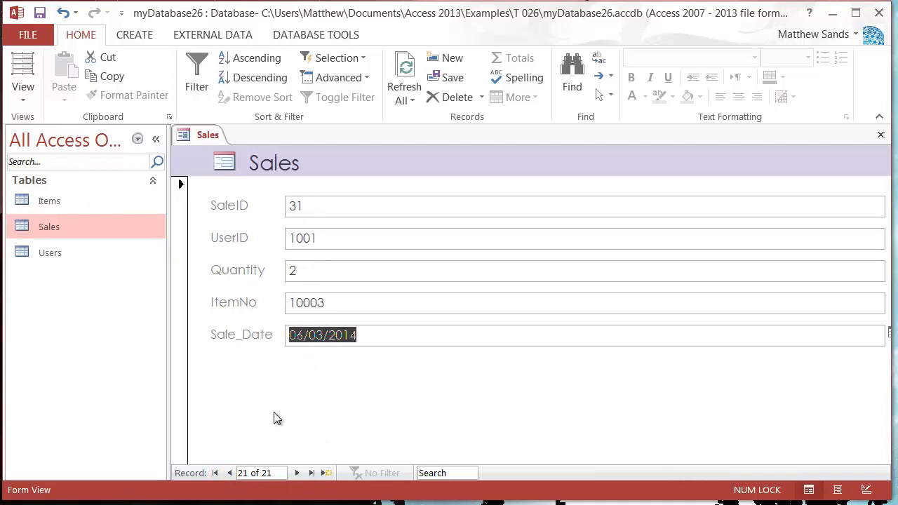
pyautogui.click(295, 474)
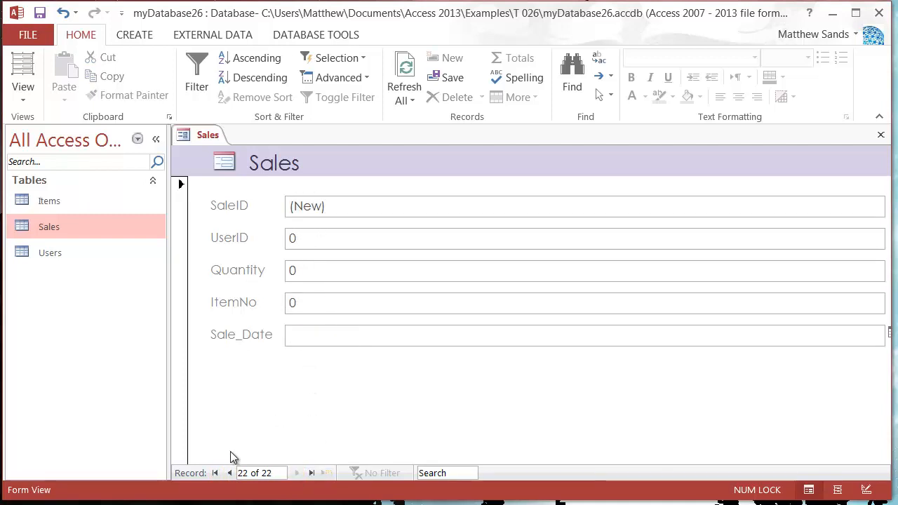
pyautogui.click(230, 473)
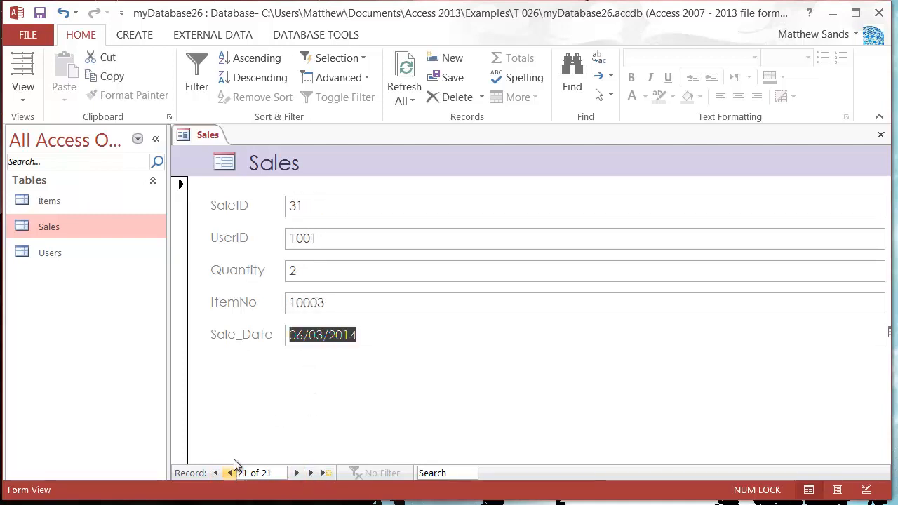
# - Open the Sales table, correct the newest sale's ItemNo to 100003 and close the table
pyautogui.doubleClick(63, 230)
pyautogui.scroll(-5, 310, 281)
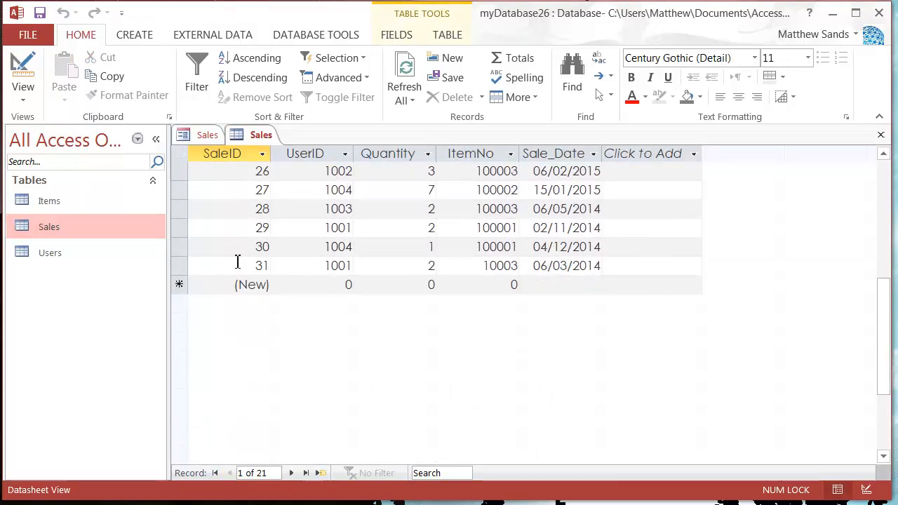
pyautogui.click(508, 265)
pyautogui.write('0')
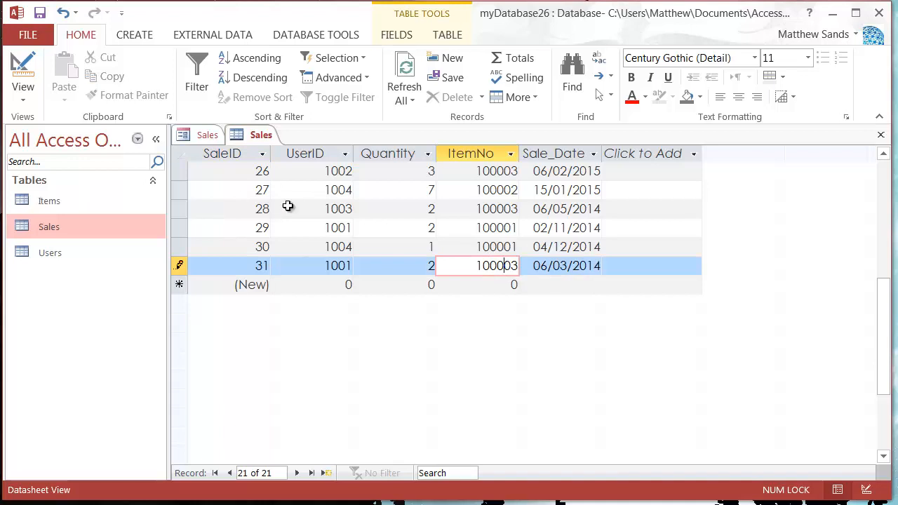
pyautogui.click(459, 229)
pyautogui.click(469, 264)
pyautogui.rightClick(261, 135)
pyautogui.click(297, 171)
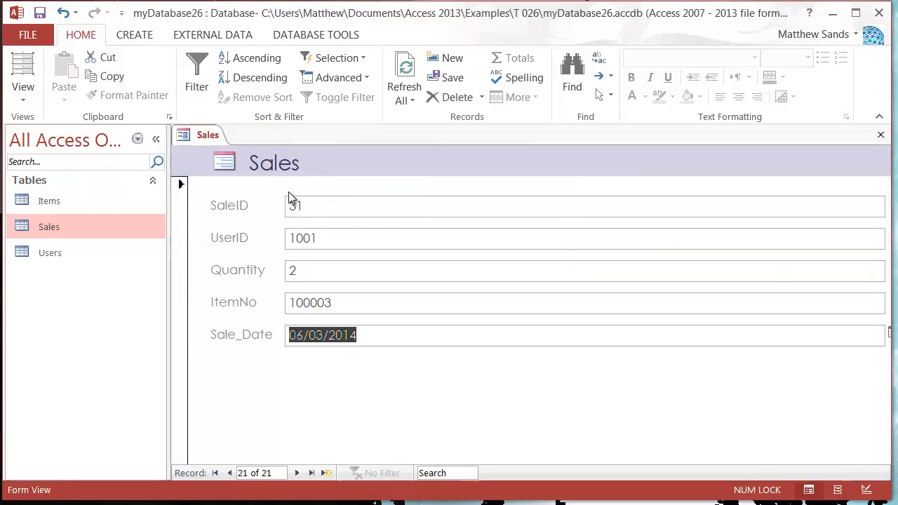
# - Switch the Sales form to Layout View and narrow all five field boxes together to about a third of their width
pyautogui.click(23, 93)
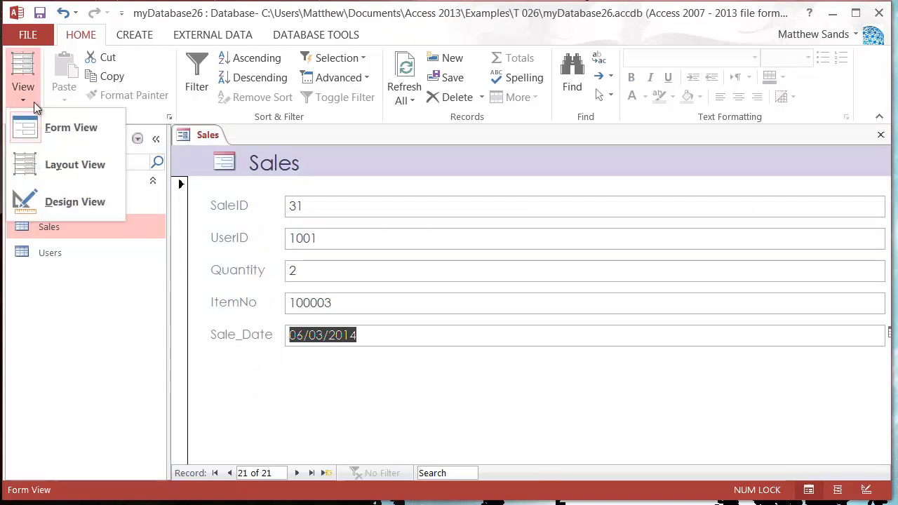
pyautogui.click(73, 164)
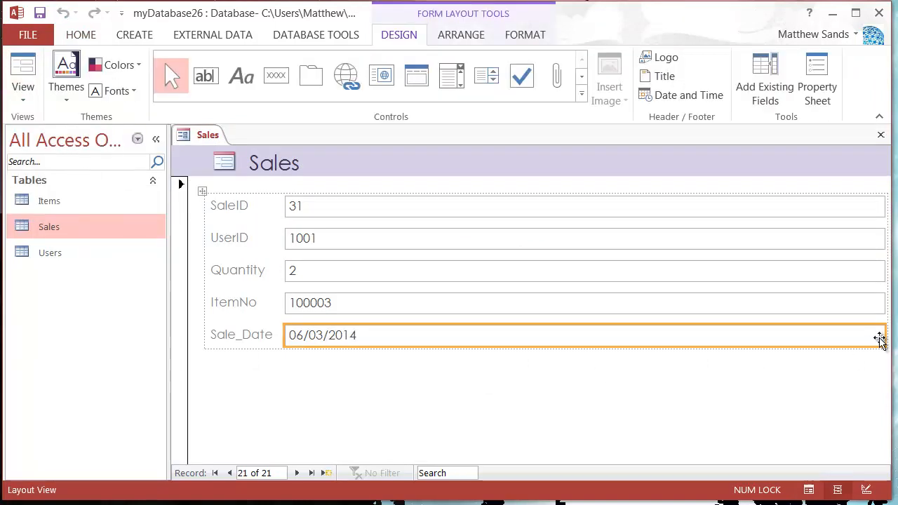
pyautogui.click(857, 300)
pyautogui.click(846, 205)
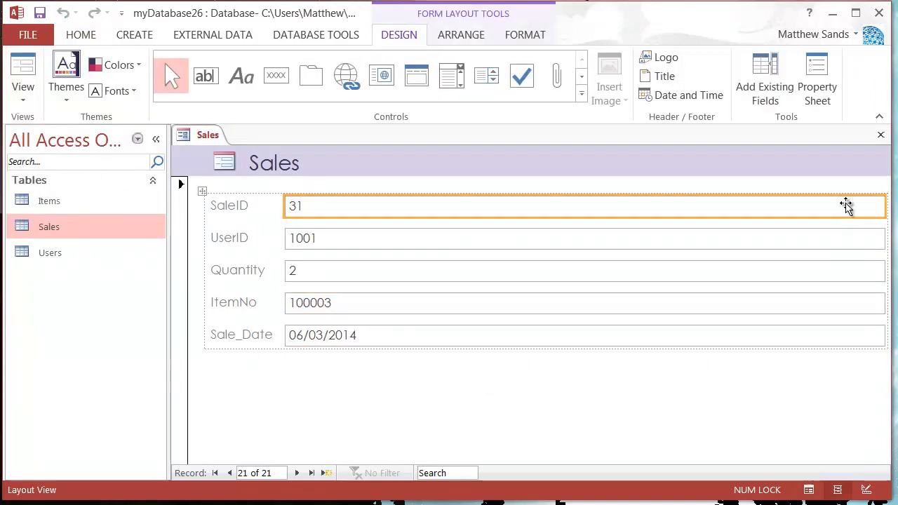
pyautogui.keyDown('shift'); pyautogui.click(833, 342); pyautogui.keyUp('shift')
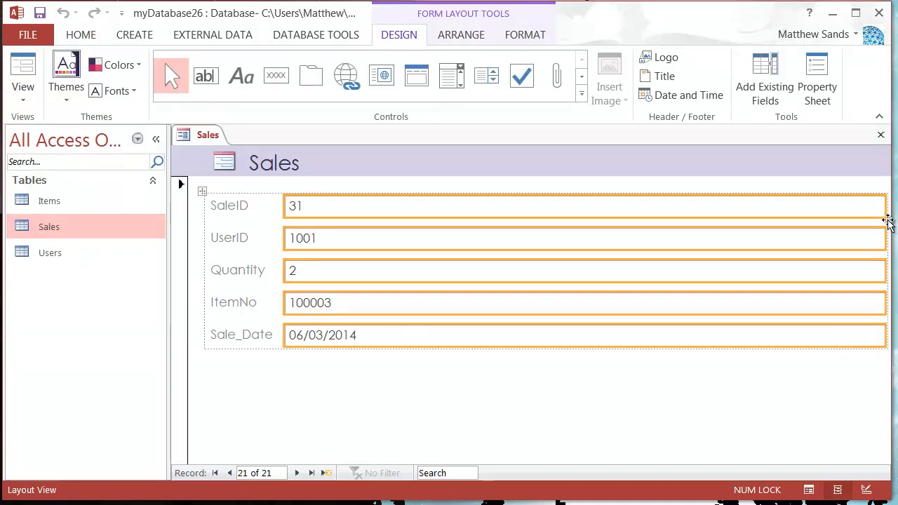
pyautogui.moveTo(885, 209); pyautogui.dragTo(491, 245)
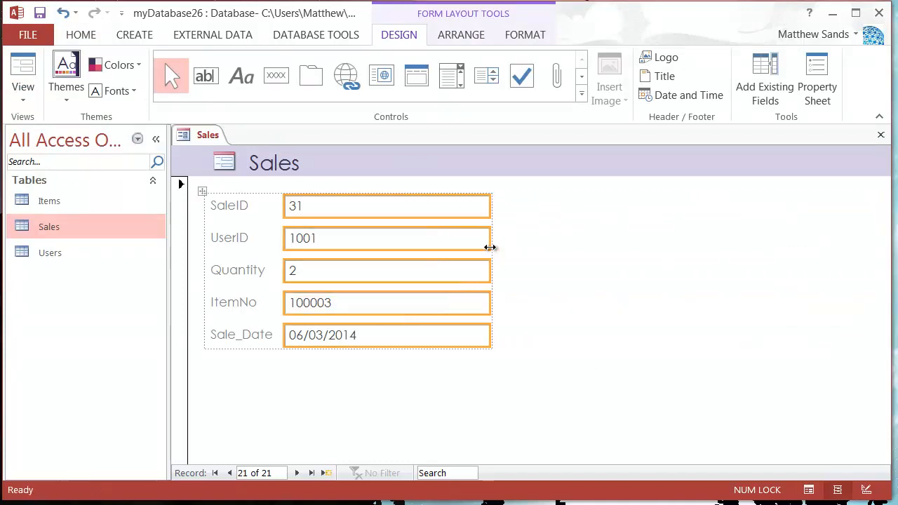
pyautogui.click(641, 292)
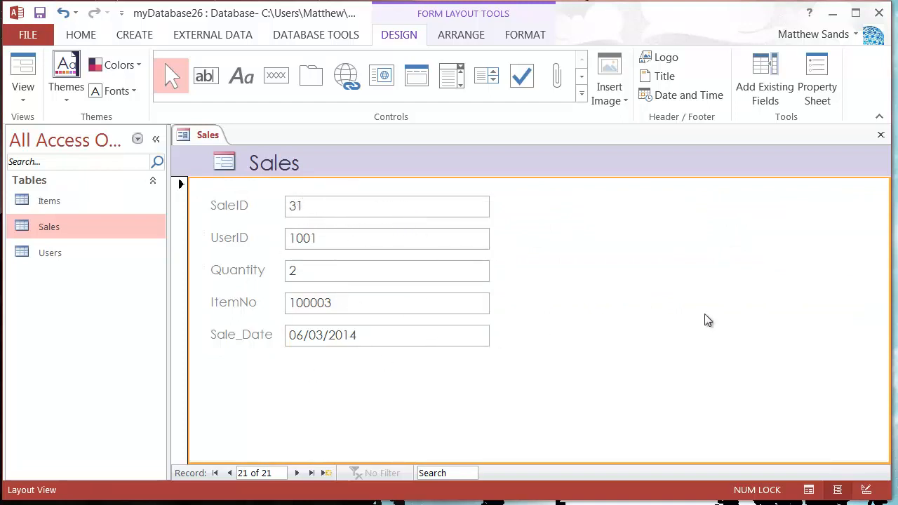
# - Switch the form to Form View and check the narrowed boxes by placing the cursor in the Sale_Date, ItemNo, UserID and SaleID fields
pyautogui.click(401, 341)
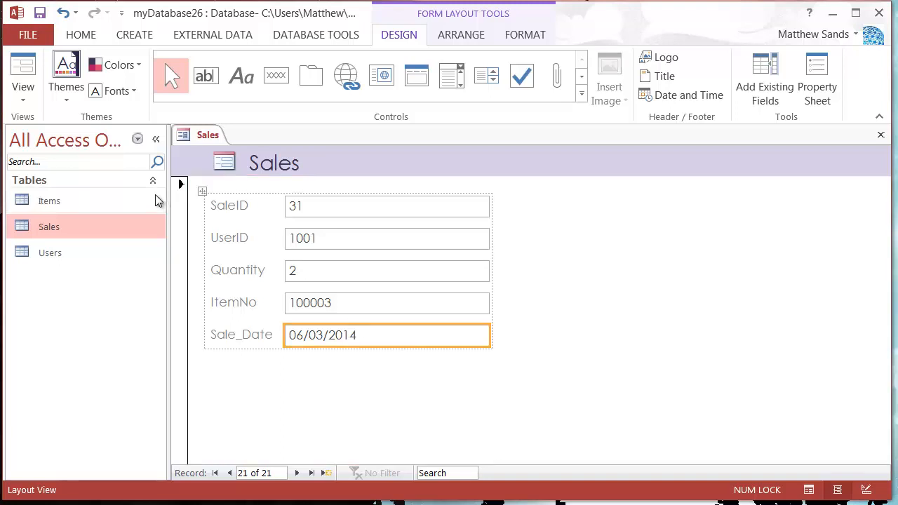
pyautogui.click(32, 96)
pyautogui.click(70, 127)
pyautogui.click(477, 337)
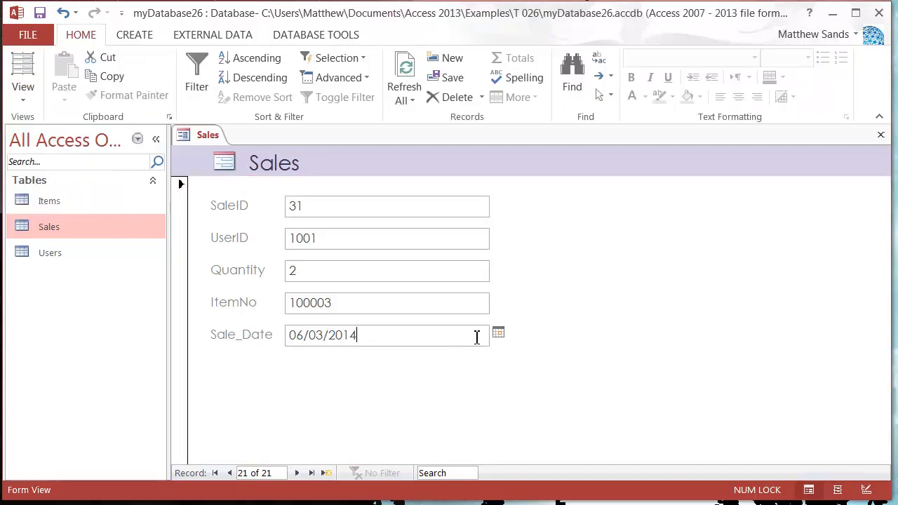
pyautogui.click(470, 307)
pyautogui.click(433, 247)
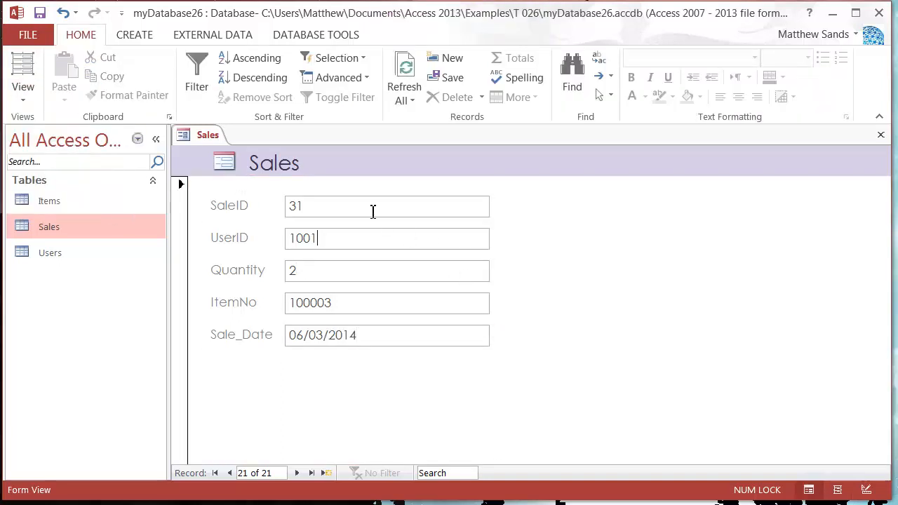
pyautogui.click(371, 210)
# - Return the form to Layout View and delete the header's logo and Sales title
pyautogui.click(22, 88)
pyautogui.click(70, 164)
pyautogui.click(256, 167)
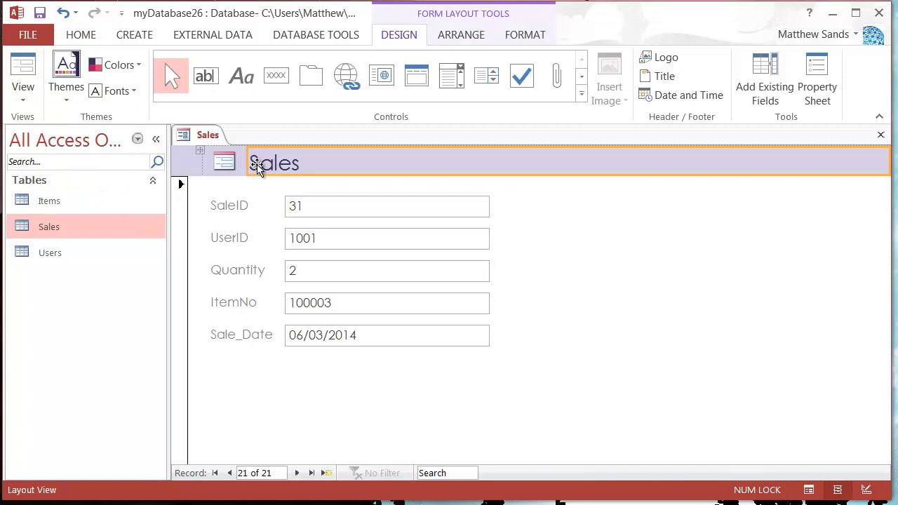
pyautogui.click(198, 152)
pyautogui.rightClick(198, 153)
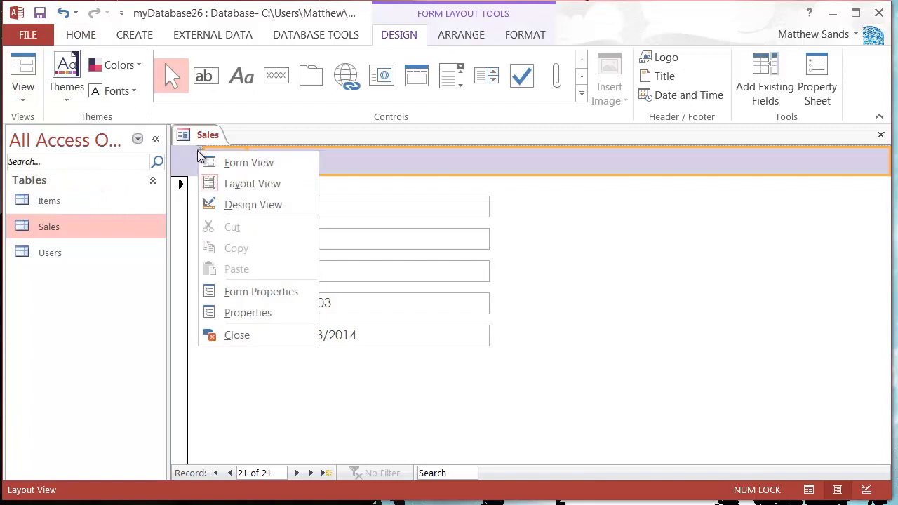
pyautogui.click(351, 169)
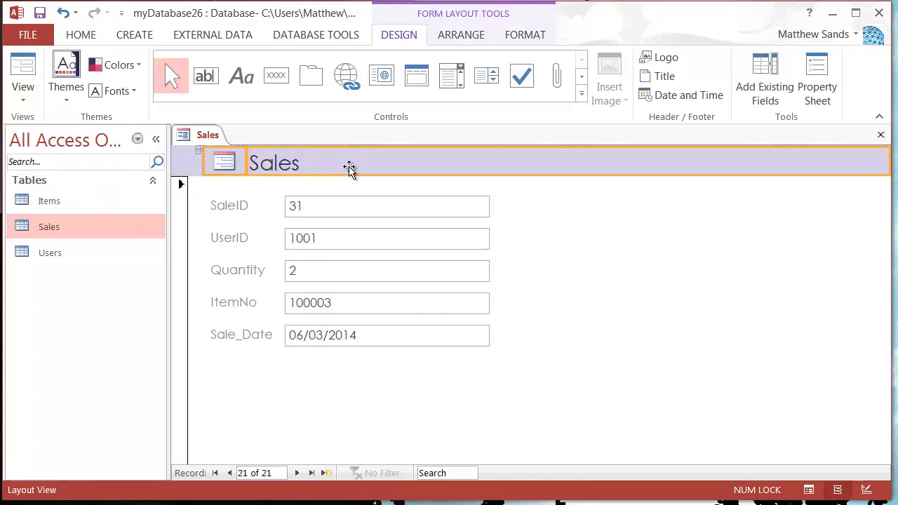
pyautogui.press('Delete')
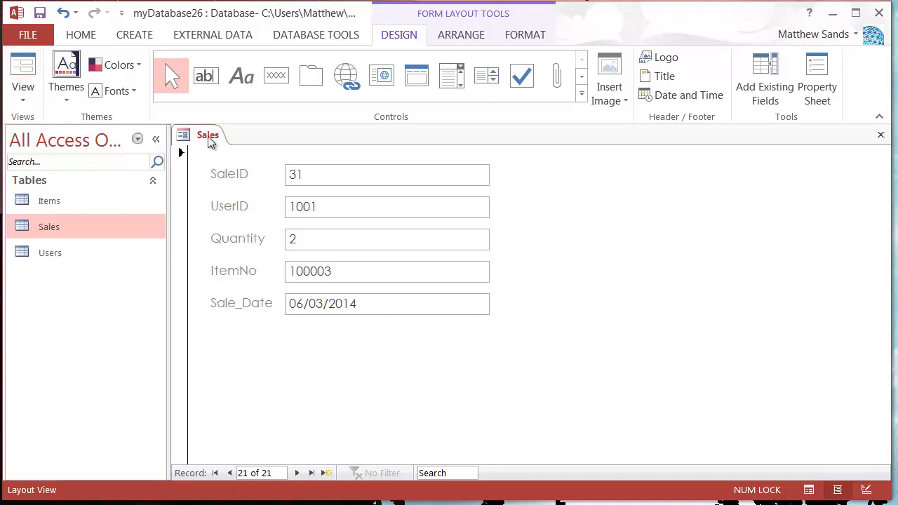
# - Save the form under the name Sales and close it
pyautogui.rightClick(208, 137)
pyautogui.click(228, 147)
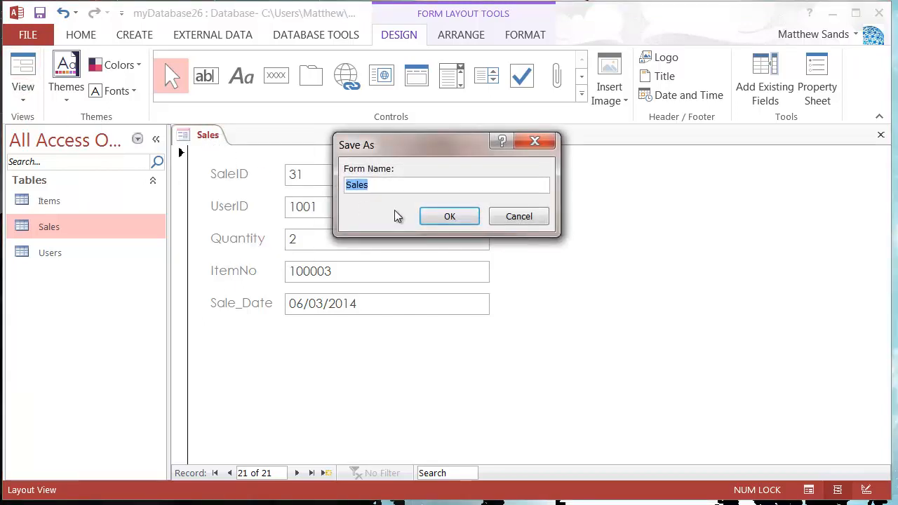
pyautogui.click(438, 216)
pyautogui.rightClick(196, 138)
pyautogui.click(228, 165)
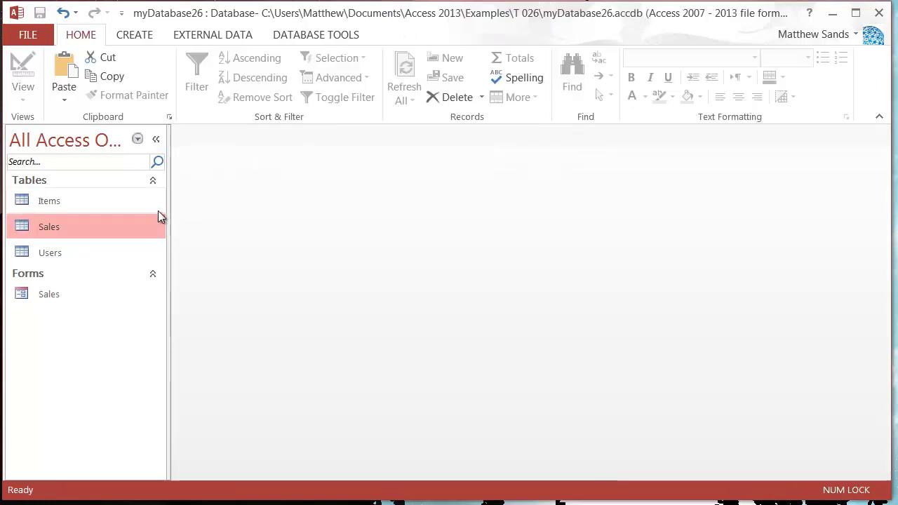
# - Open the saved Sales form from the database's Forms group
pyautogui.click(84, 295)
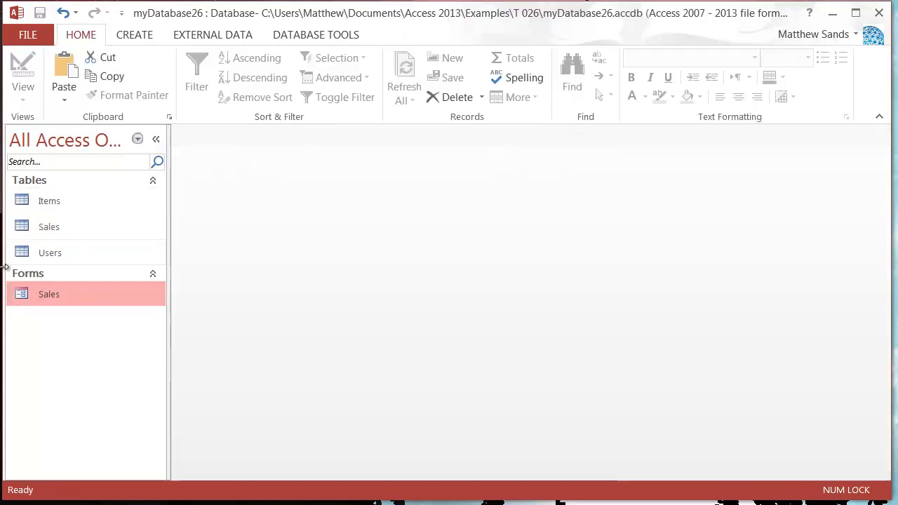
pyautogui.doubleClick(55, 300)
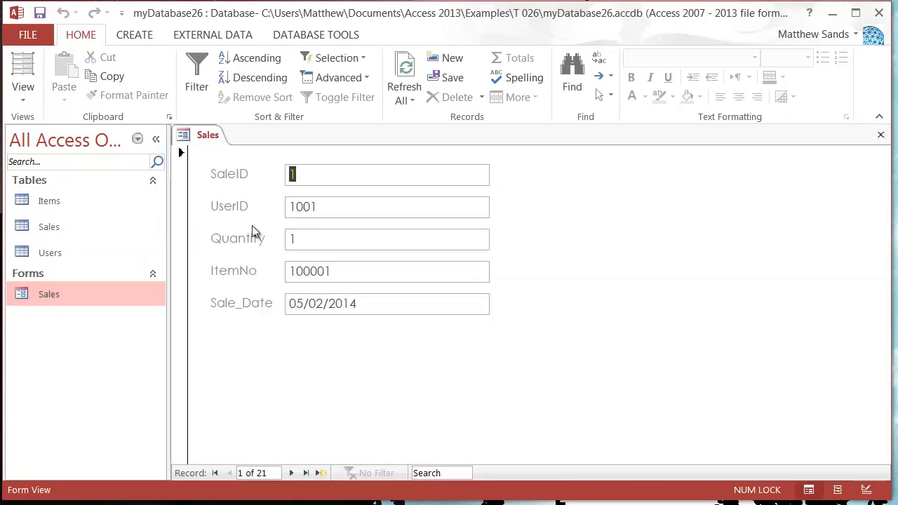